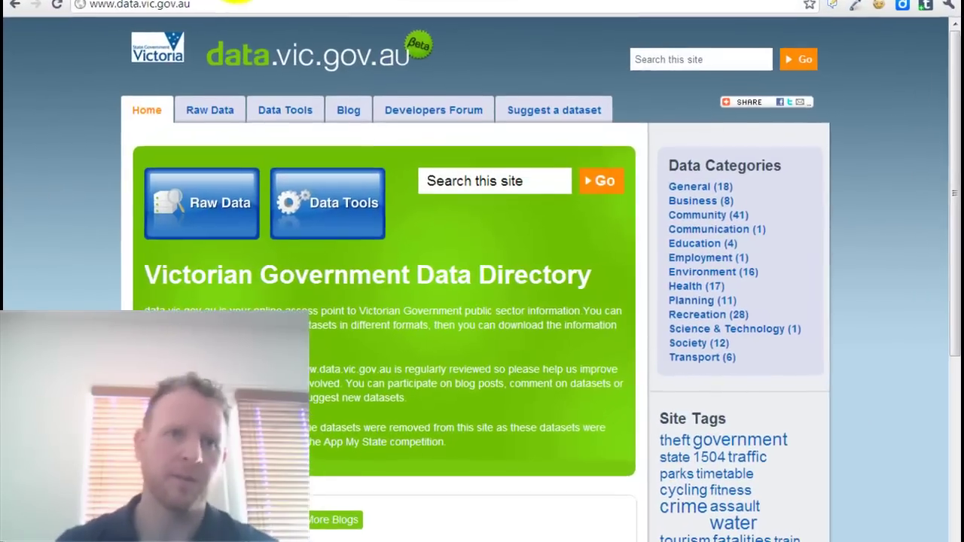
Switch from the data.vic.gov.au tab to the data.gov.au home page tab.
{"action": "key", "text": "ctrl+Tab"}
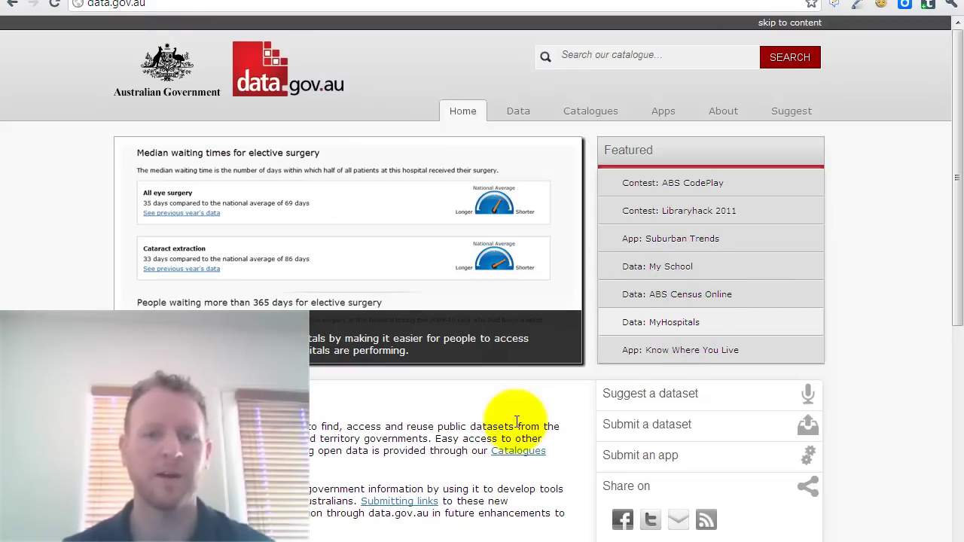
Scroll the data.gov.au home page down to Most Downloaded Datasets and back up.
{"action": "scroll", "coordinate": [517, 421], "scroll_direction": "down", "scroll_amount": 5}
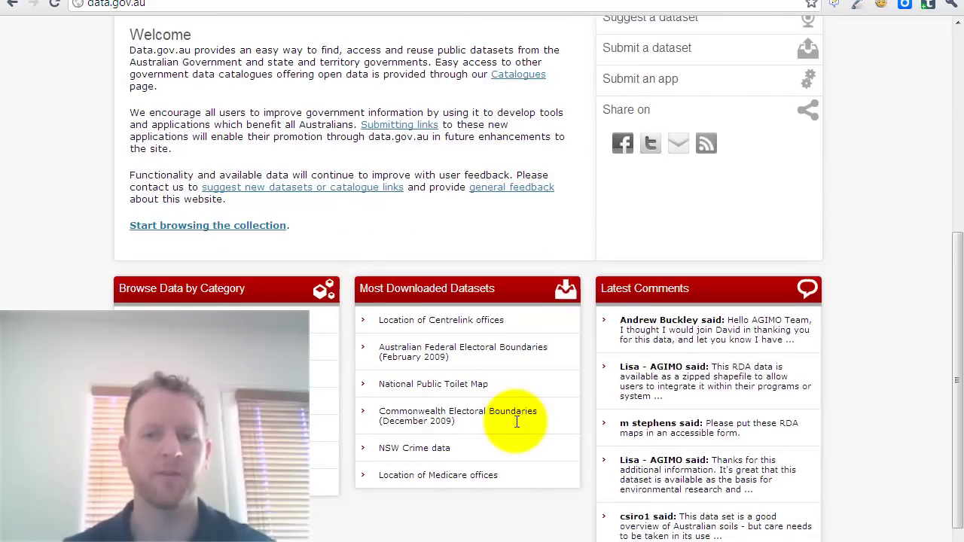
{"action": "scroll", "coordinate": [516, 420], "scroll_direction": "up", "scroll_amount": 5}
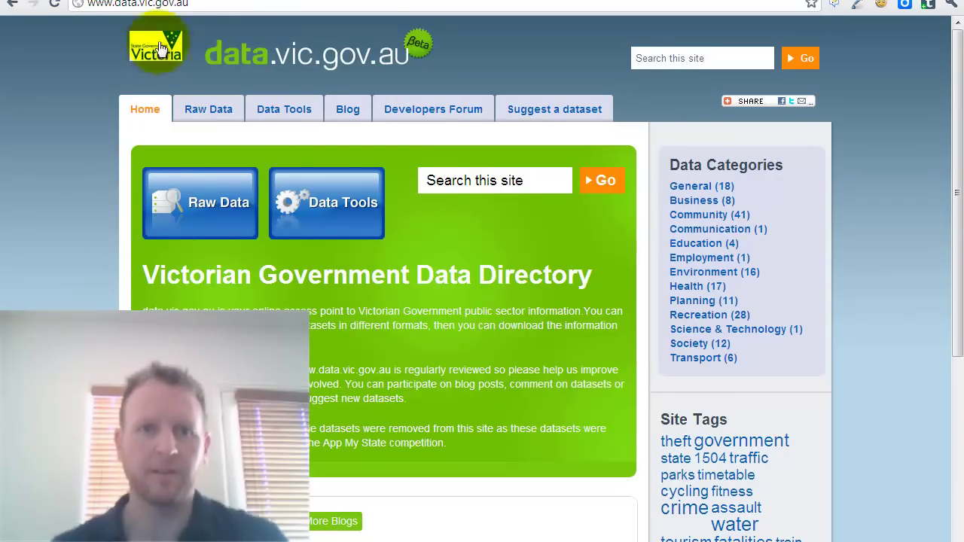
{"action": "left_click", "coordinate": [209, 3]}
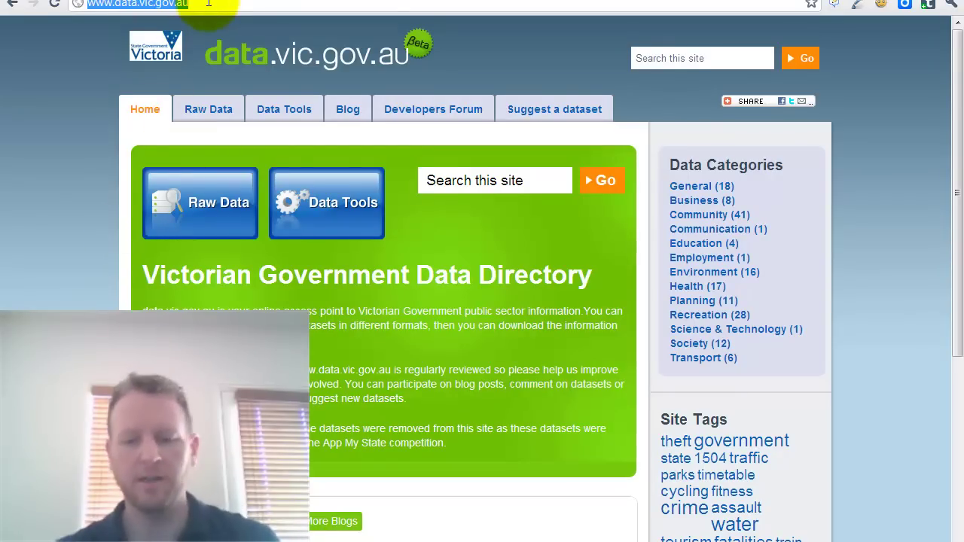
{"action": "left_click", "coordinate": [645, 59]}
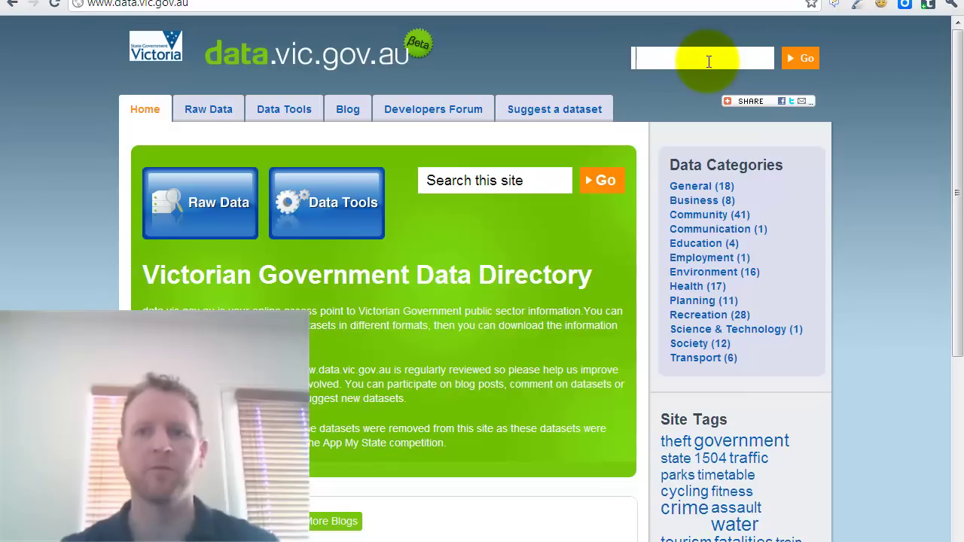
{"action": "left_click", "coordinate": [302, 3]}
{"action": "key", "text": "ctrl+v"}
{"action": "key", "text": "Return"}
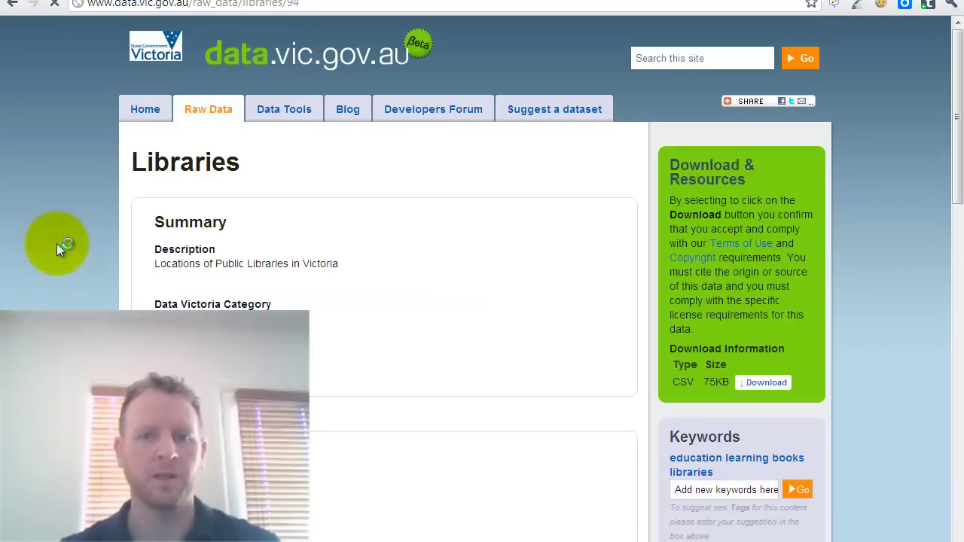
Download the Libraries dataset's 75KB CSV file.
{"action": "scroll", "coordinate": [59, 247], "scroll_direction": "down", "scroll_amount": 1}
{"action": "scroll", "coordinate": [56, 243], "scroll_direction": "down", "scroll_amount": 6}
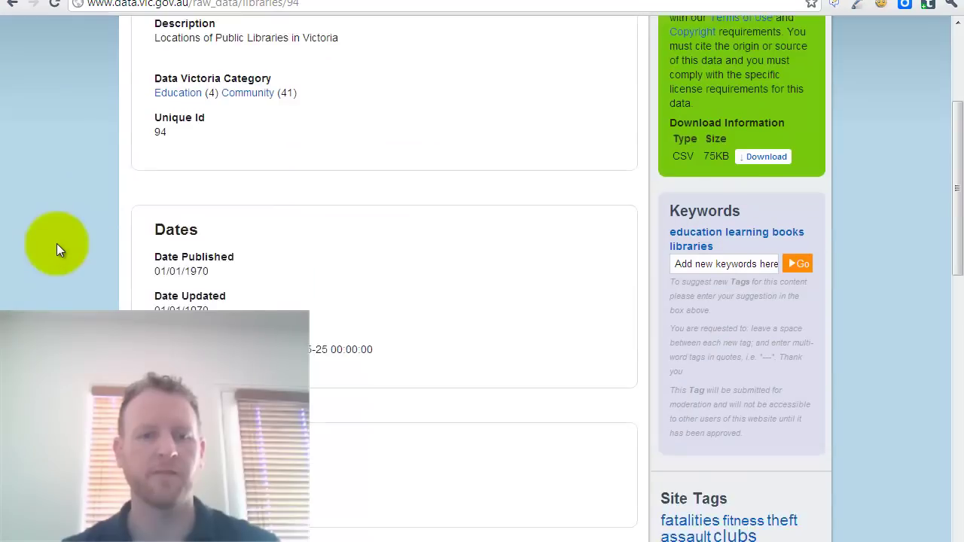
{"action": "scroll", "coordinate": [57, 244], "scroll_direction": "down", "scroll_amount": 3}
{"action": "scroll", "coordinate": [56, 243], "scroll_direction": "up", "scroll_amount": 10}
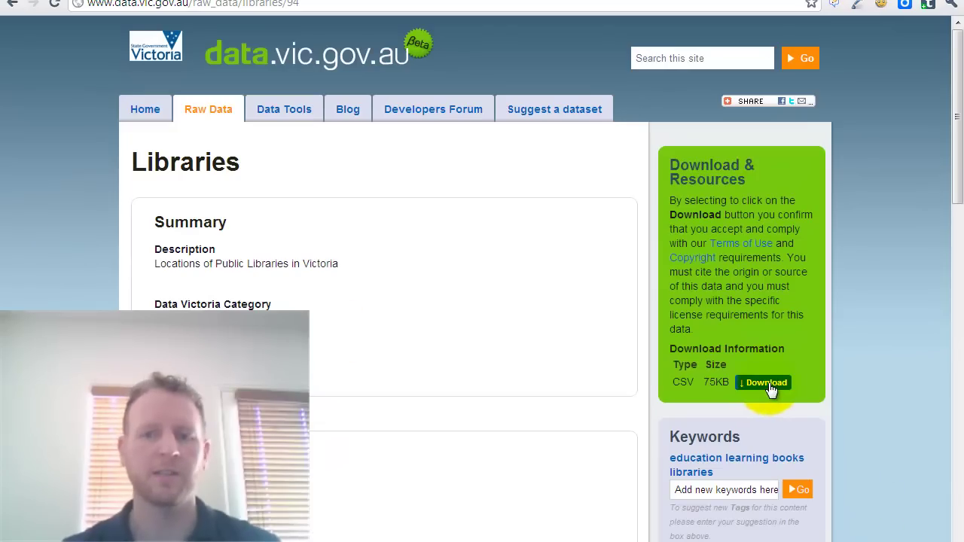
{"action": "left_click", "coordinate": [768, 383]}
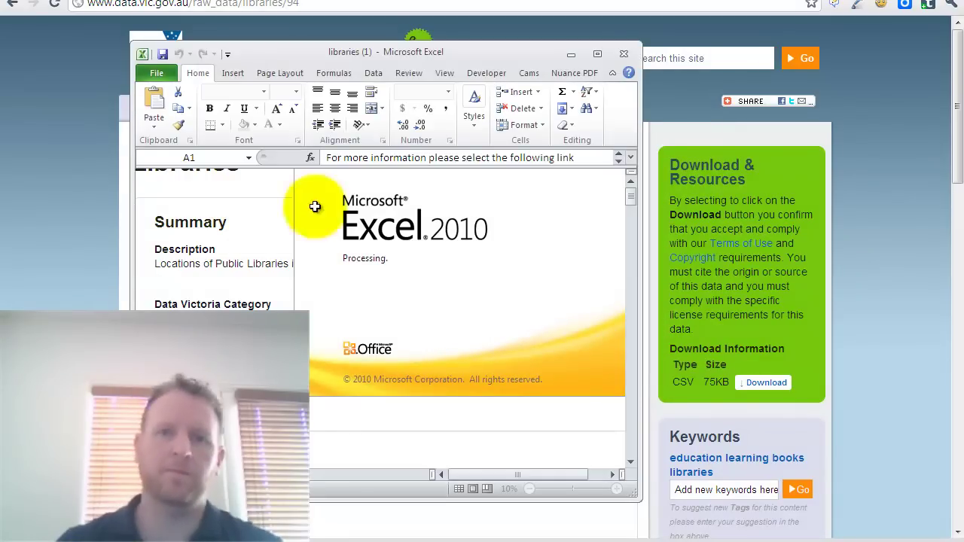
Maximize Excel, AutoFit every column of 'libraries (1).csv', and narrow column A.
{"action": "left_click", "coordinate": [597, 55]}
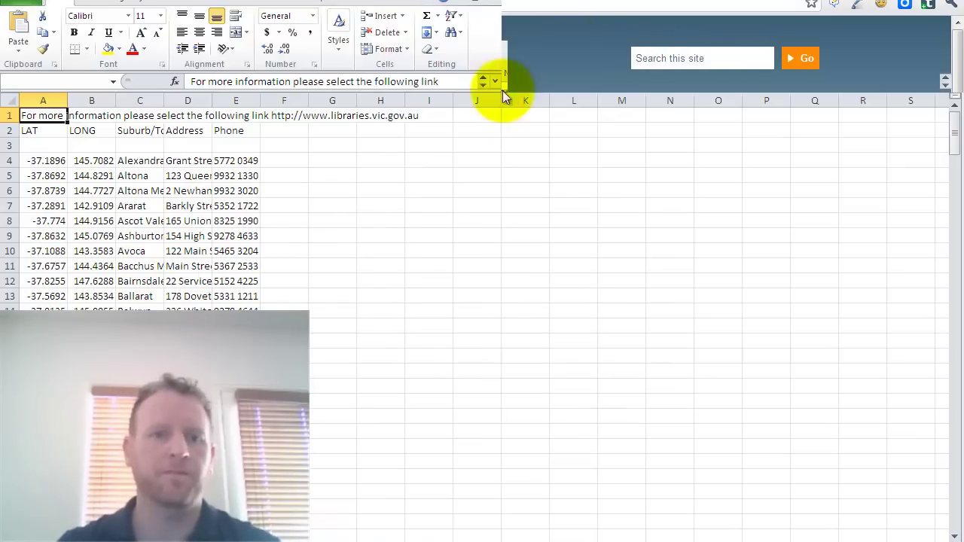
{"action": "left_click", "coordinate": [8, 101]}
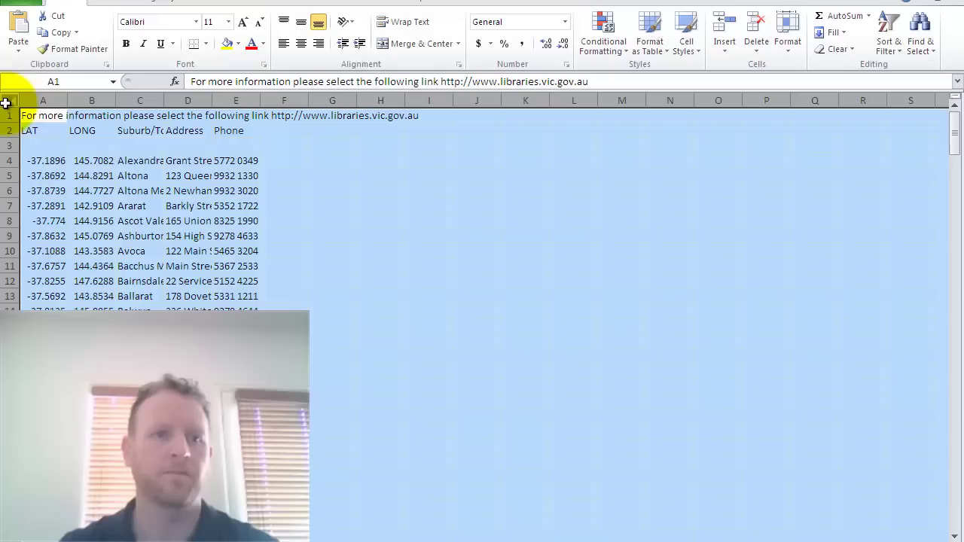
{"action": "double_click", "coordinate": [67, 100]}
{"action": "left_click_drag", "start_coordinate": [435, 99], "coordinate": [134, 102]}
{"action": "left_click", "coordinate": [166, 176]}
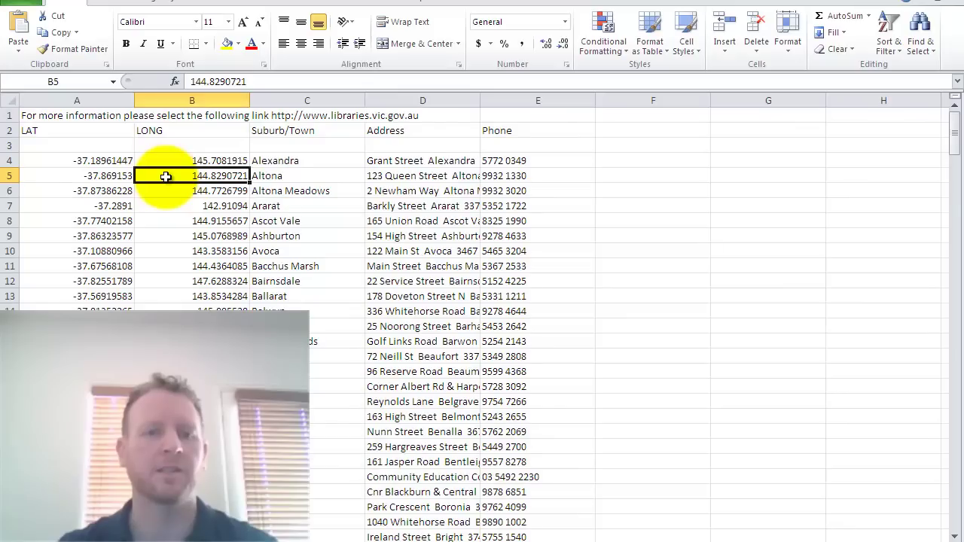
Widen column D to read full addresses, then close the workbook without saving.
{"action": "double_click", "coordinate": [481, 100]}
{"action": "left_click", "coordinate": [490, 224]}
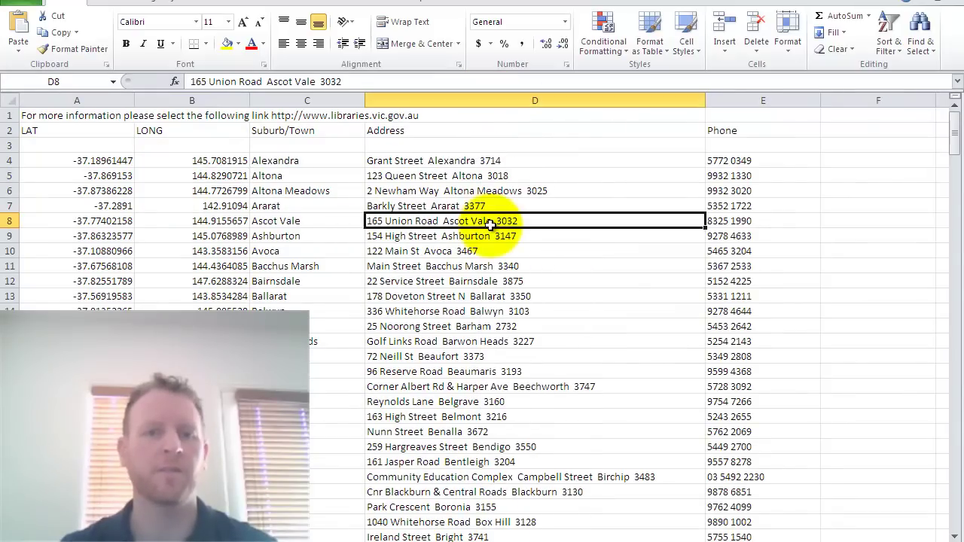
{"action": "left_click", "coordinate": [959, 3]}
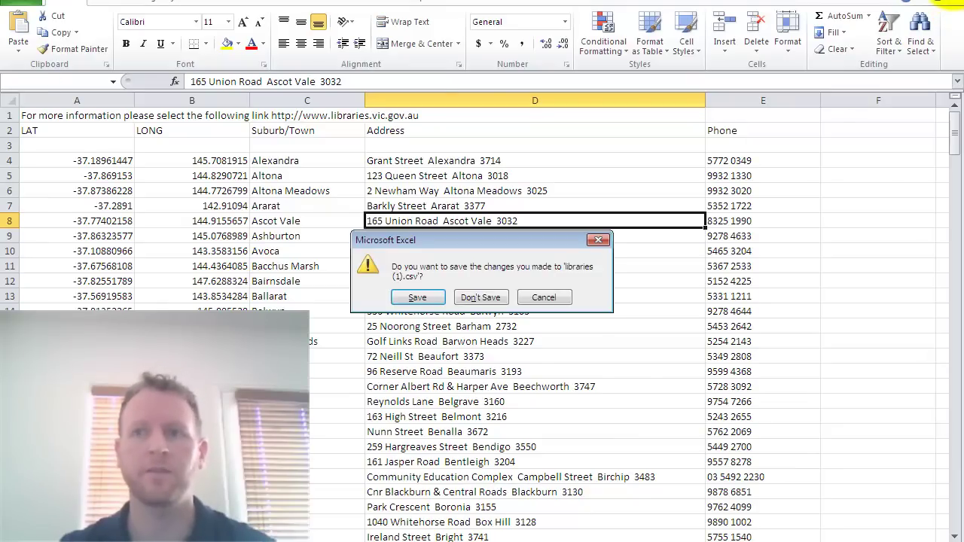
{"action": "left_click", "coordinate": [483, 298]}
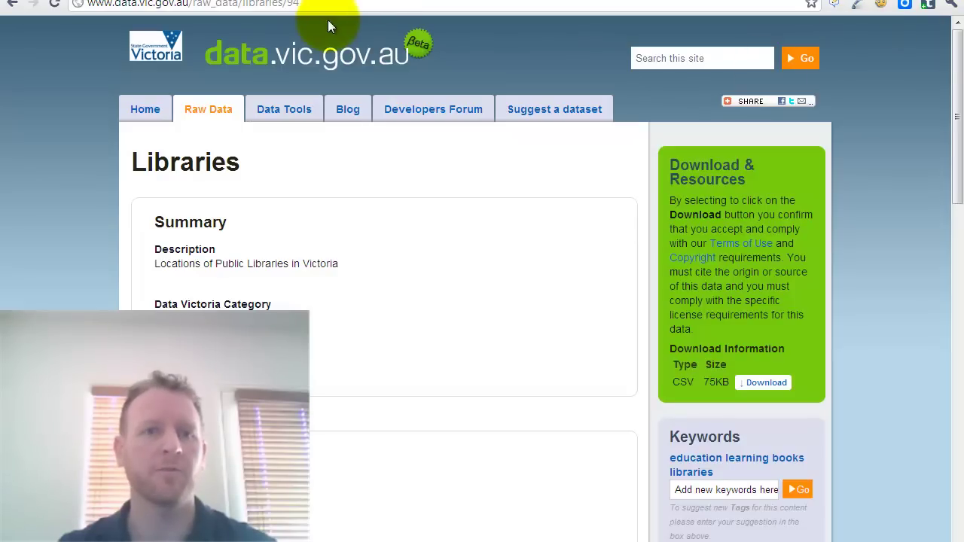
In Fusion Tables, review the New table > Import table upload options, then cancel.
{"action": "left_click", "coordinate": [266, 1]}
{"action": "left_click_drag", "start_coordinate": [241, 4], "coordinate": [75, 4]}
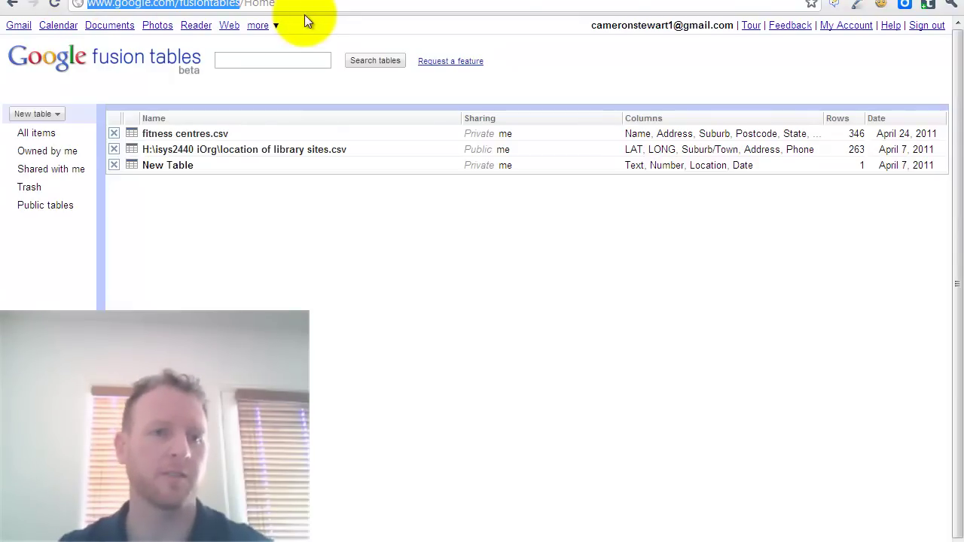
{"action": "left_click", "coordinate": [55, 113]}
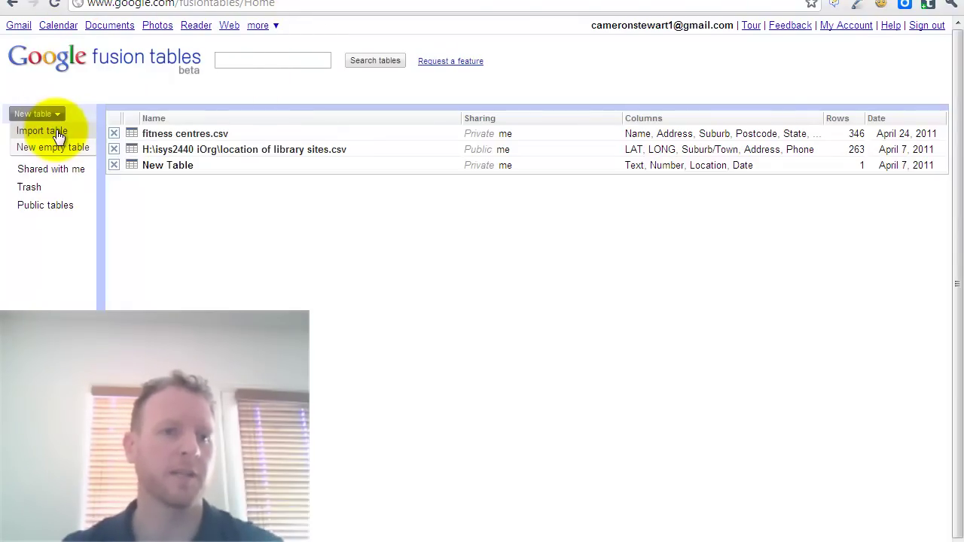
{"action": "left_click", "coordinate": [57, 134]}
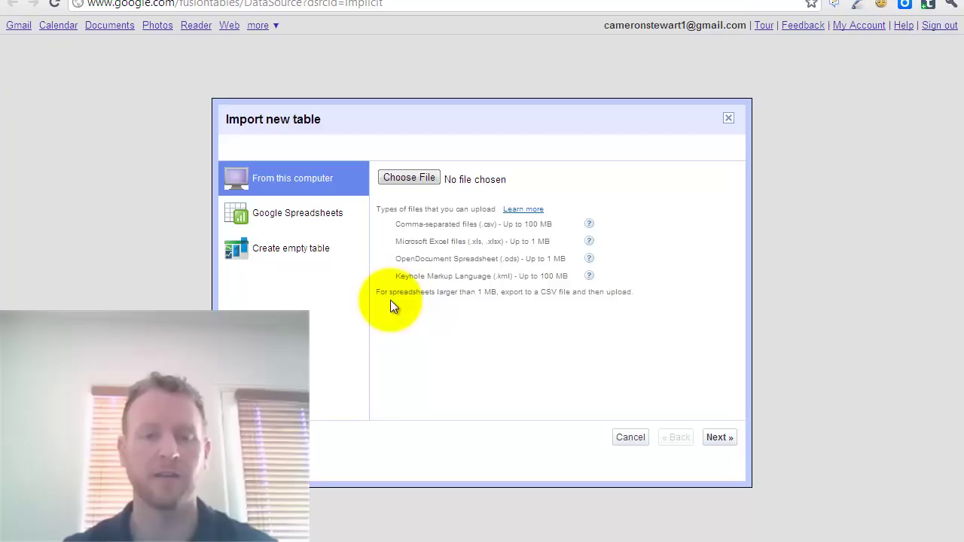
{"action": "left_click", "coordinate": [630, 439]}
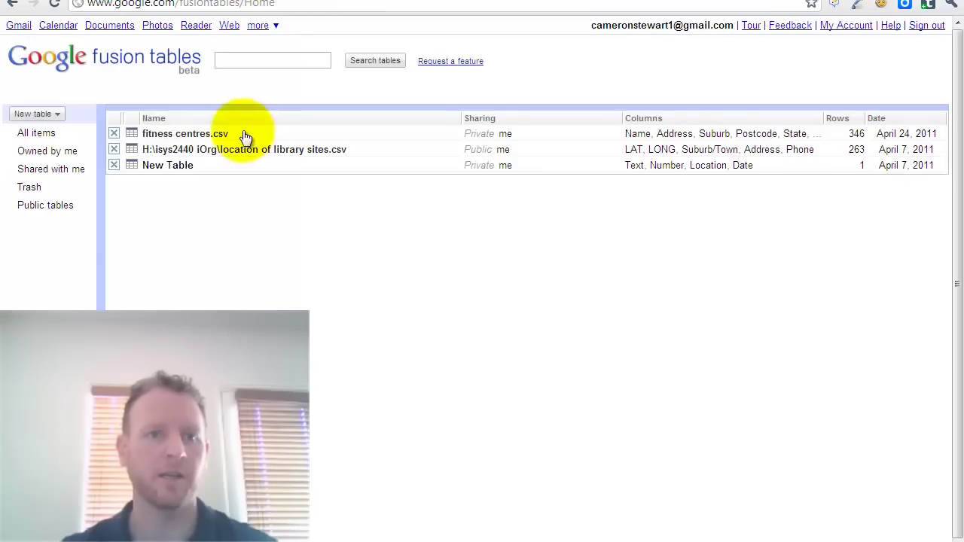
Open the 'location of library sites.csv' table and scroll through its 263 rows.
{"action": "left_click", "coordinate": [256, 152]}
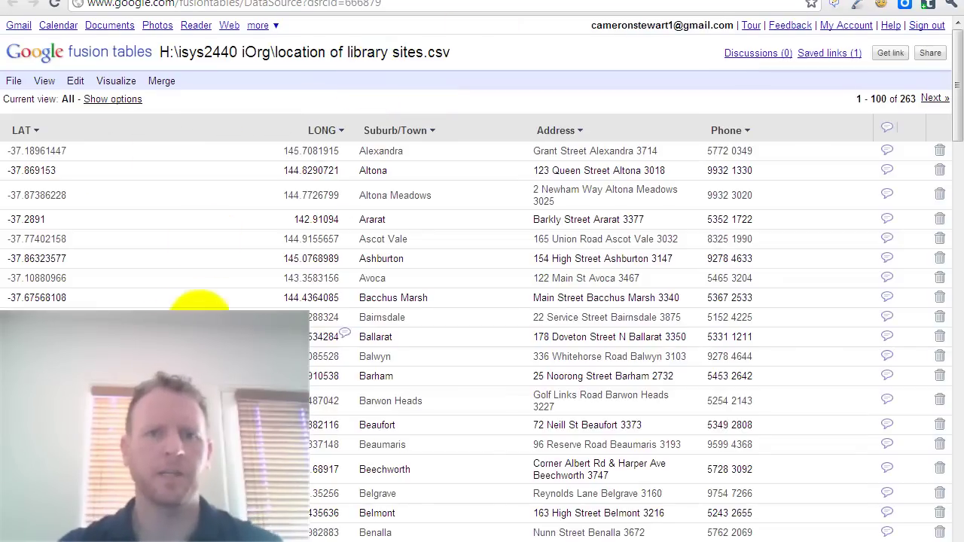
{"action": "scroll", "coordinate": [646, 234], "scroll_direction": "down", "scroll_amount": 8}
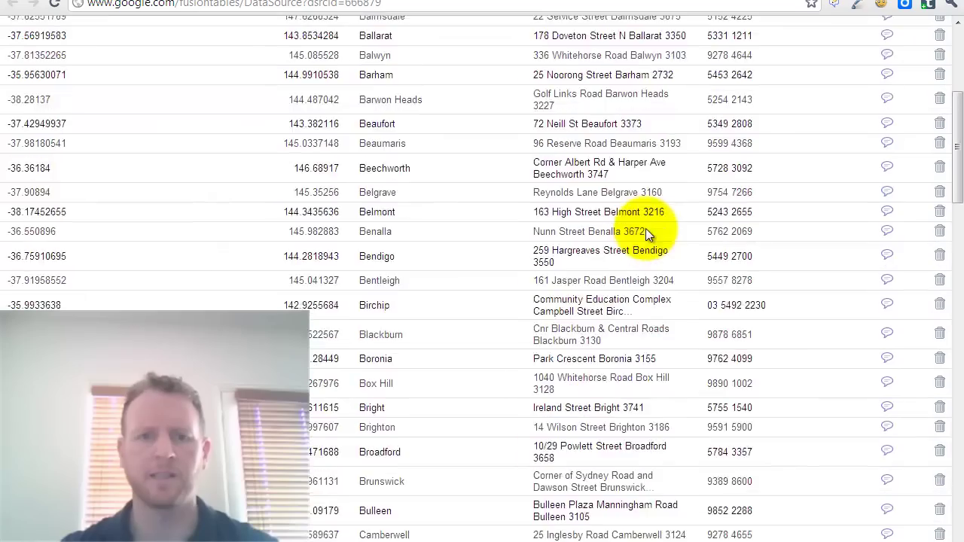
{"action": "scroll", "coordinate": [646, 233], "scroll_direction": "down", "scroll_amount": 7}
{"action": "scroll", "coordinate": [645, 234], "scroll_direction": "up", "scroll_amount": 15}
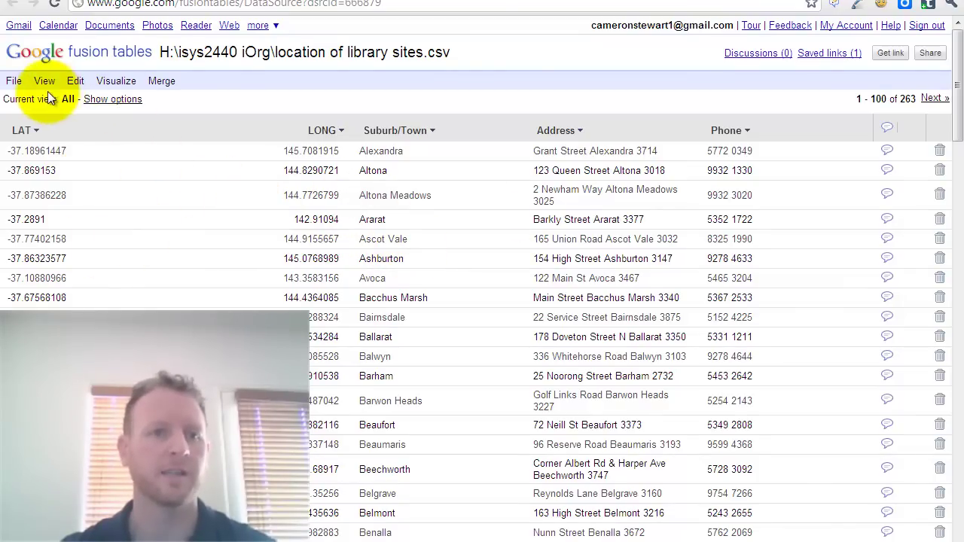
Apply a Suburb/Town = Geelong filter to the library table.
{"action": "left_click", "coordinate": [97, 100]}
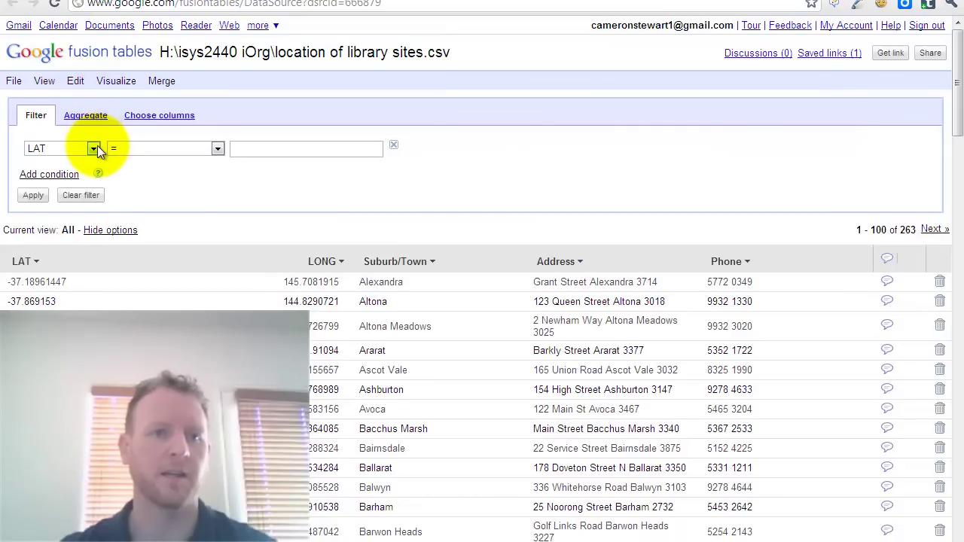
{"action": "left_click", "coordinate": [94, 148]}
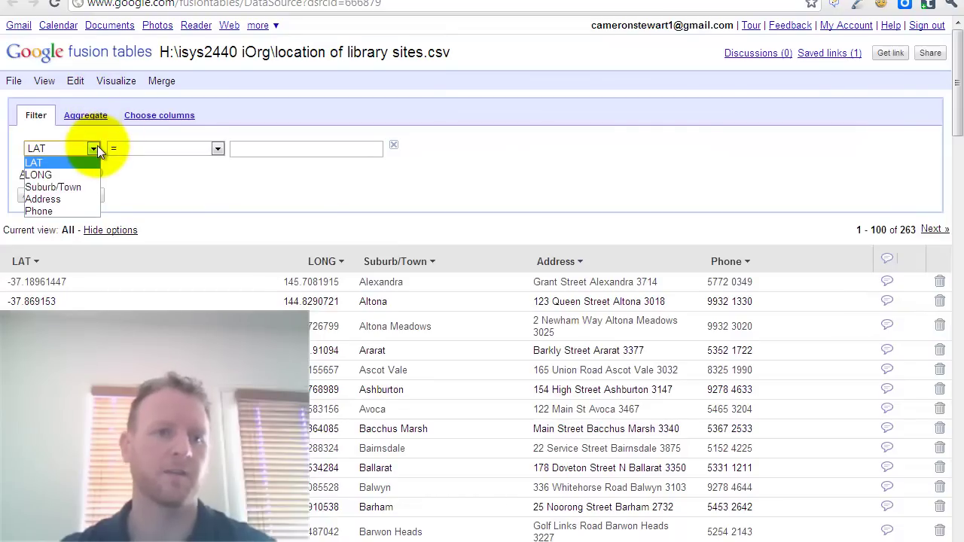
{"action": "left_click", "coordinate": [79, 188]}
{"action": "left_click", "coordinate": [269, 149]}
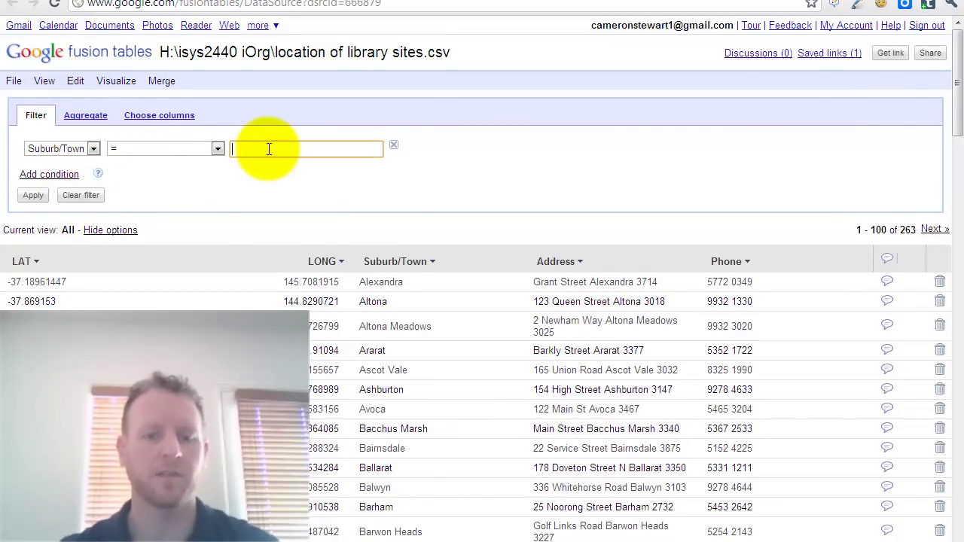
{"action": "type", "text": "geelong"}
{"action": "key", "text": "Return"}
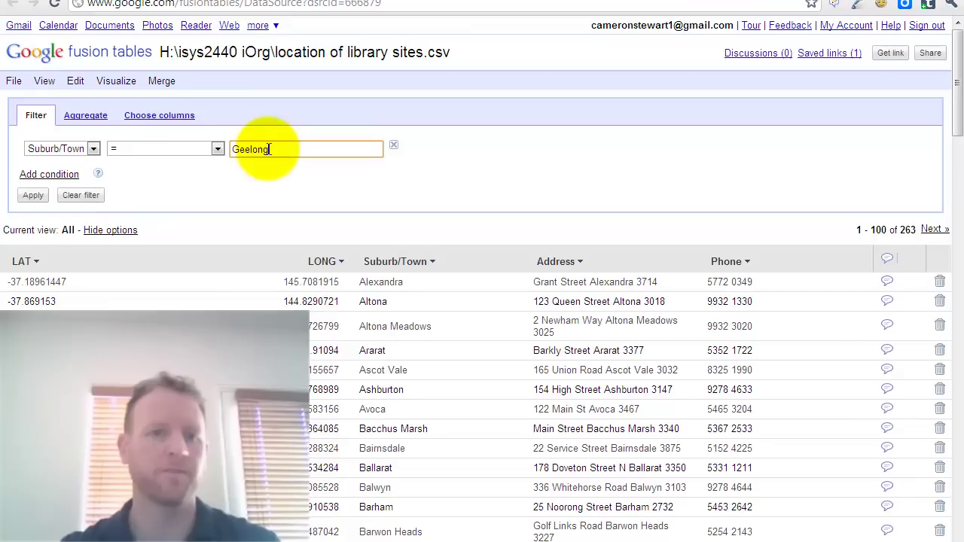
{"action": "left_click", "coordinate": [34, 195]}
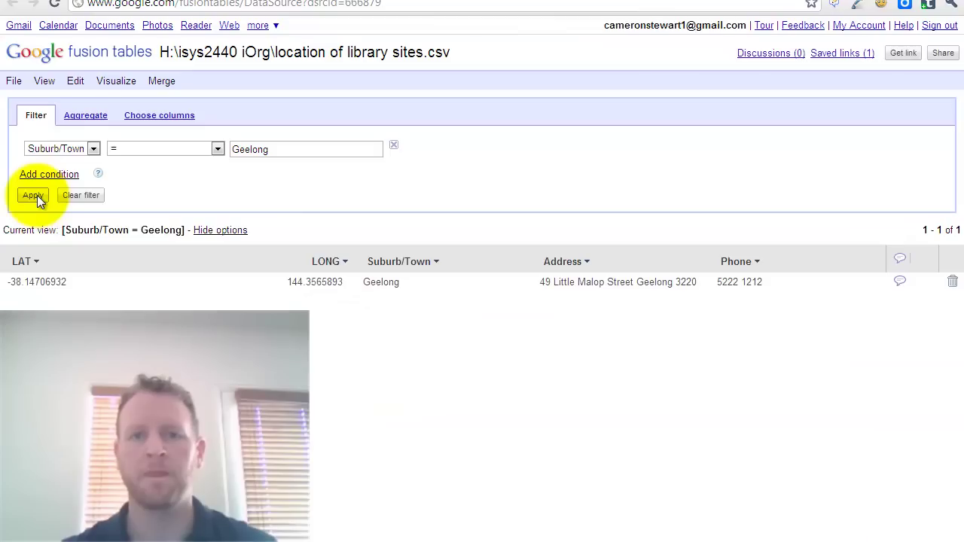
Clear the Geelong filter and show the table as a Visualize > Map.
{"action": "left_click", "coordinate": [80, 196]}
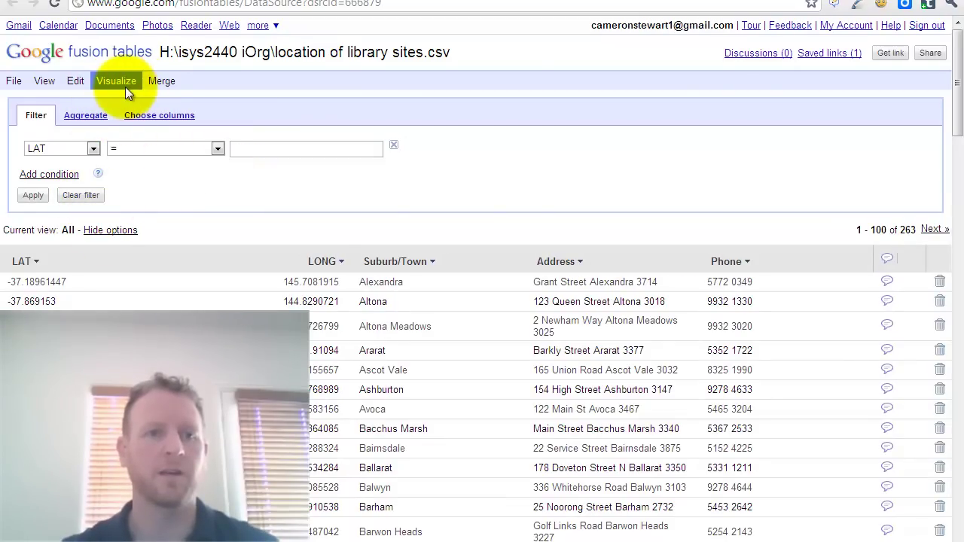
{"action": "left_click", "coordinate": [124, 85]}
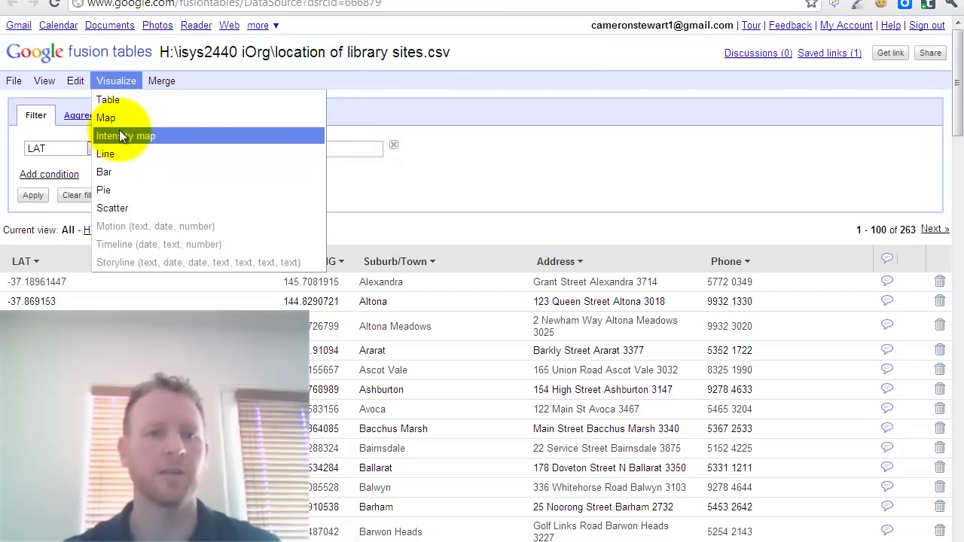
{"action": "left_click", "coordinate": [133, 118]}
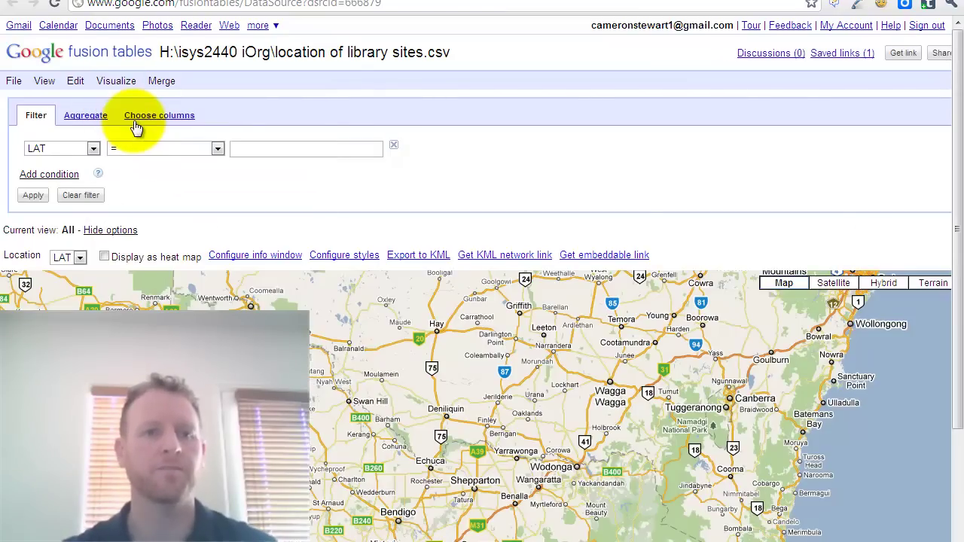
Hide the options panel and pan and zoom the map onto Geelong's library markers.
{"action": "left_click", "coordinate": [112, 231]}
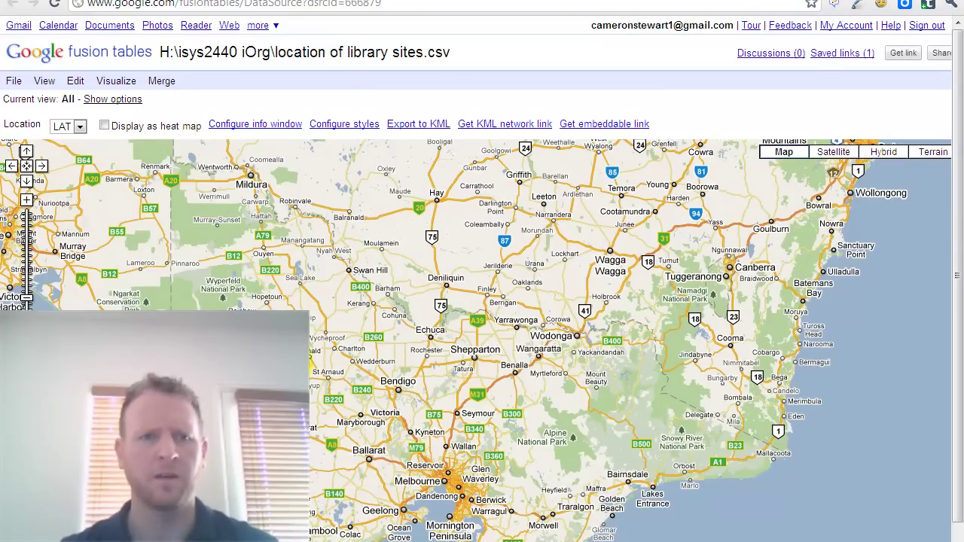
{"action": "left_click_drag", "start_coordinate": [280, 357], "coordinate": [266, 287]}
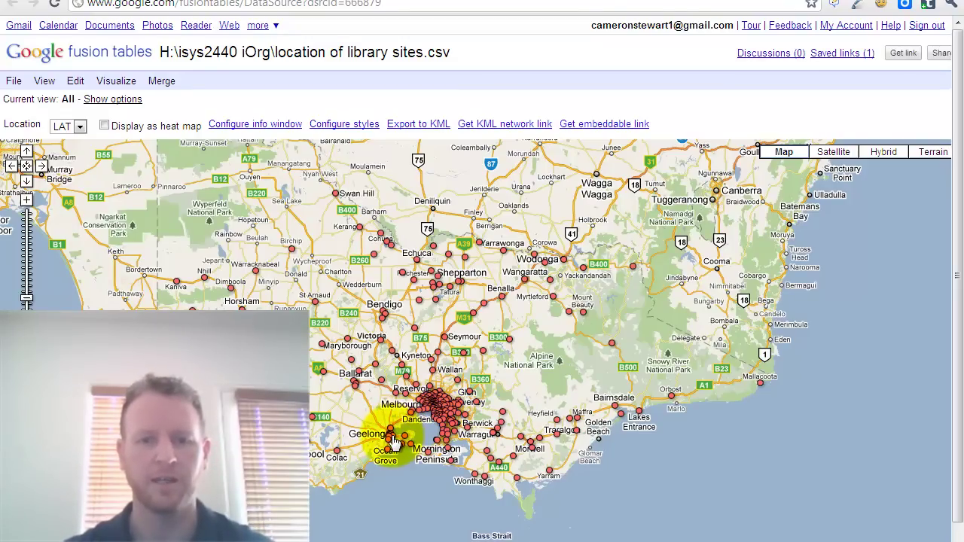
{"action": "scroll", "coordinate": [389, 440], "scroll_direction": "up", "scroll_amount": 3}
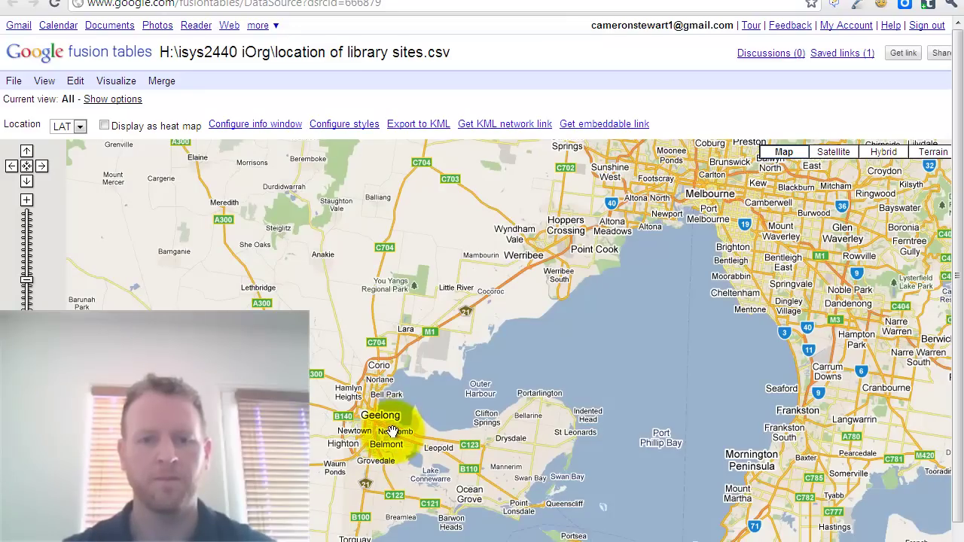
{"action": "scroll", "coordinate": [375, 422], "scroll_direction": "up", "scroll_amount": 1}
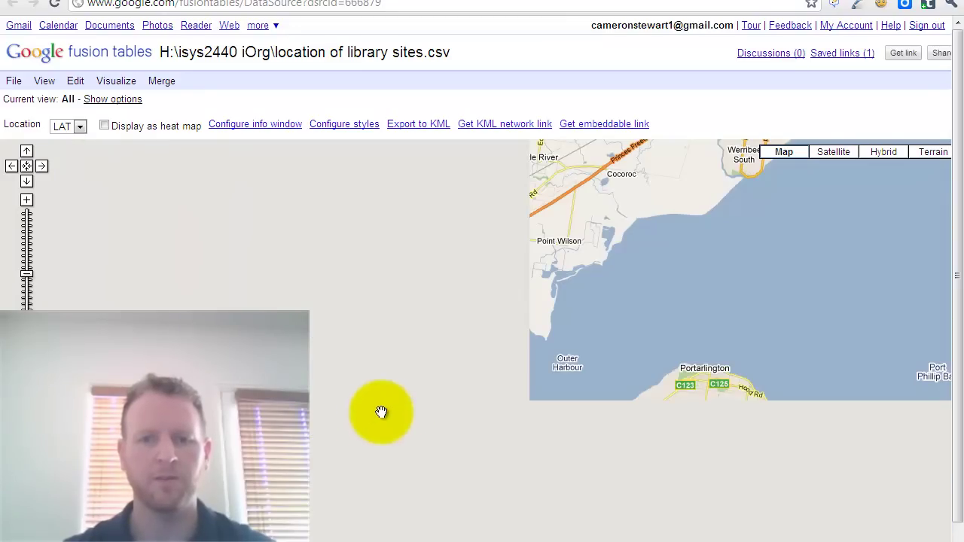
{"action": "left_click_drag", "start_coordinate": [406, 399], "coordinate": [497, 332]}
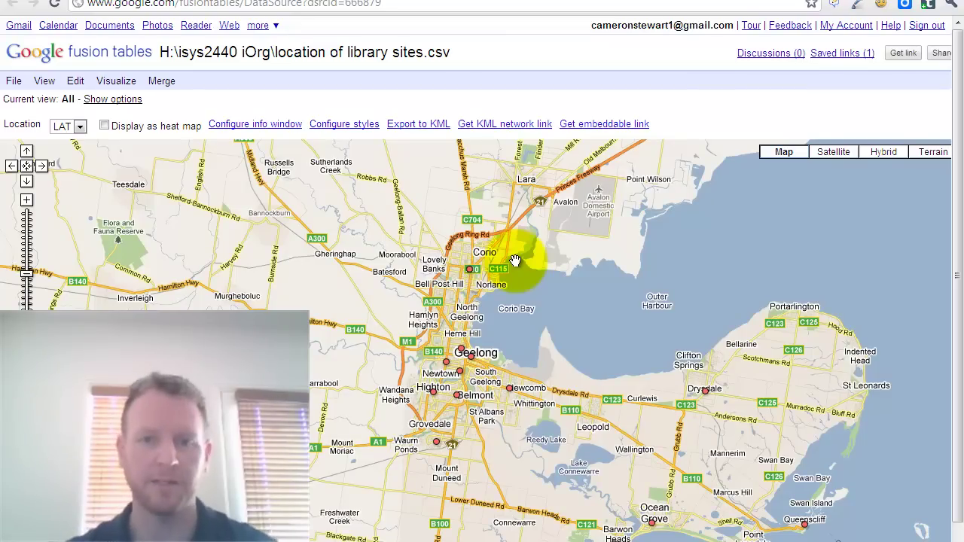
{"action": "left_click_drag", "start_coordinate": [577, 275], "coordinate": [523, 263]}
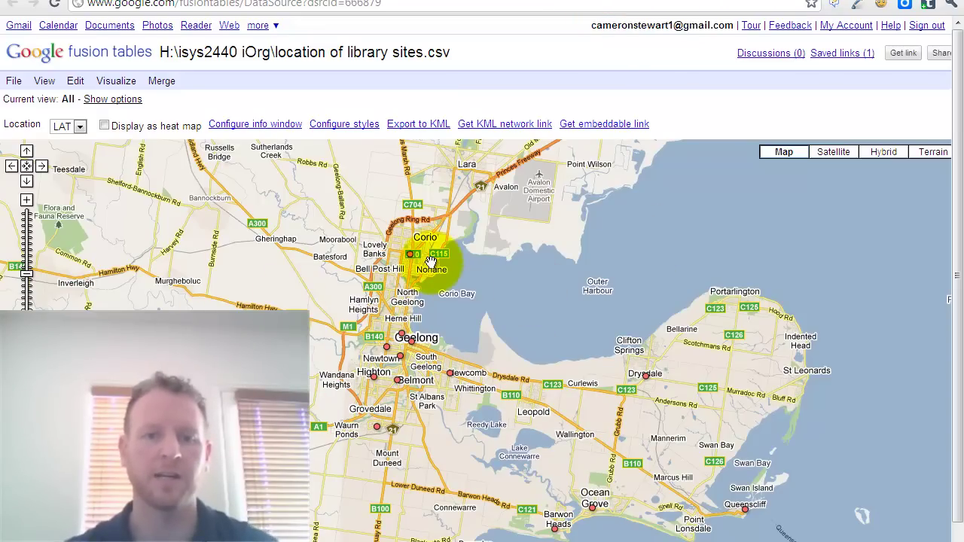
Open the isys2440.tumblr.com blog in a new browser tab and switch to it.
{"action": "left_click", "coordinate": [609, 0]}
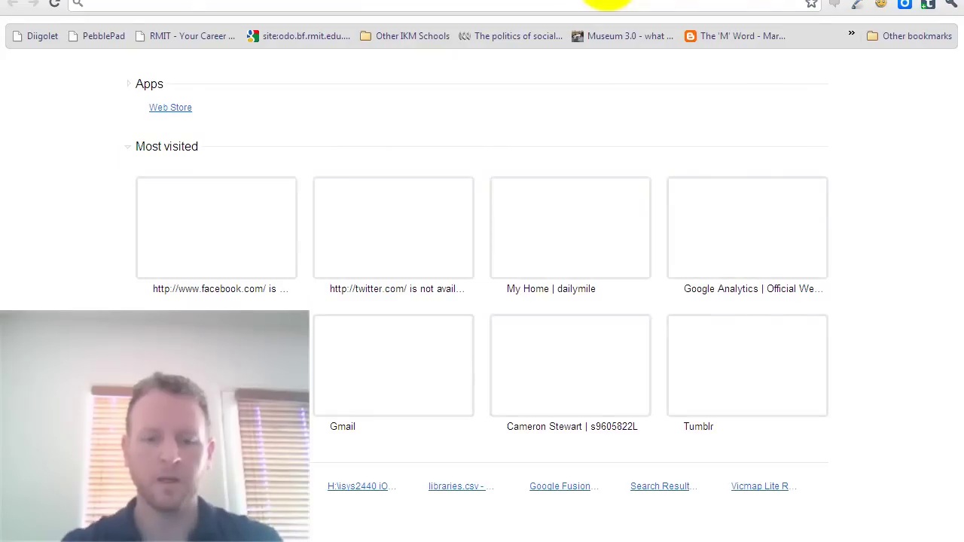
{"action": "type", "text": "isys"}
{"action": "key", "text": "Return"}
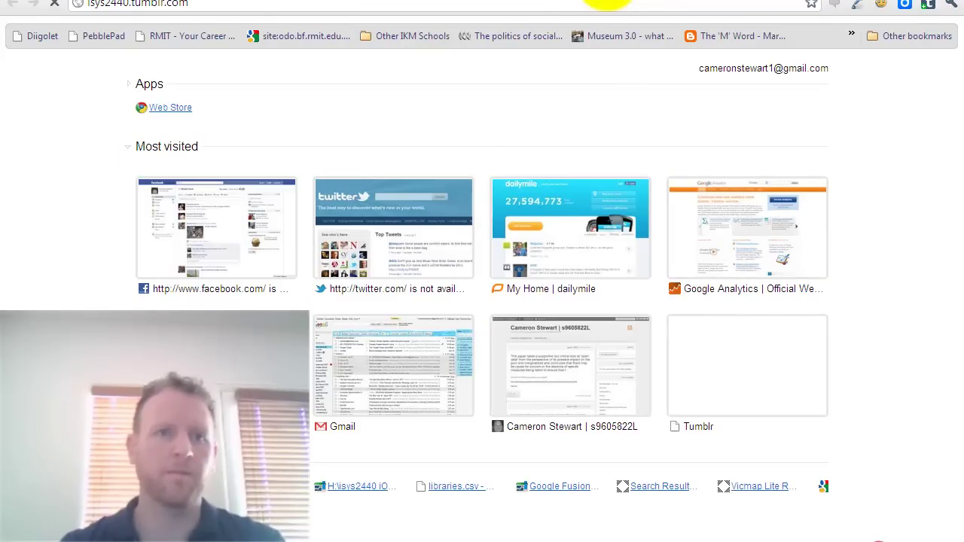
{"action": "left_click", "coordinate": [527, 0]}
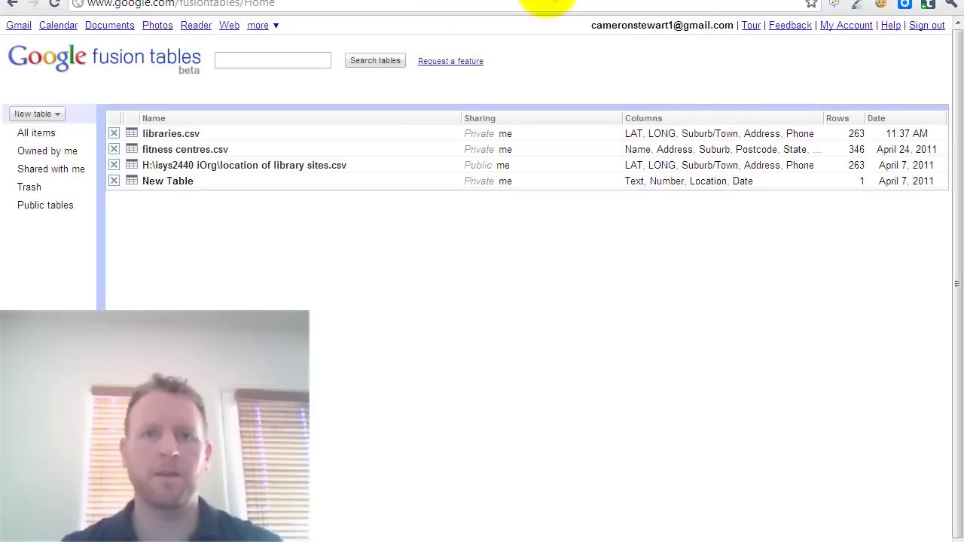
{"action": "left_click", "coordinate": [452, 0]}
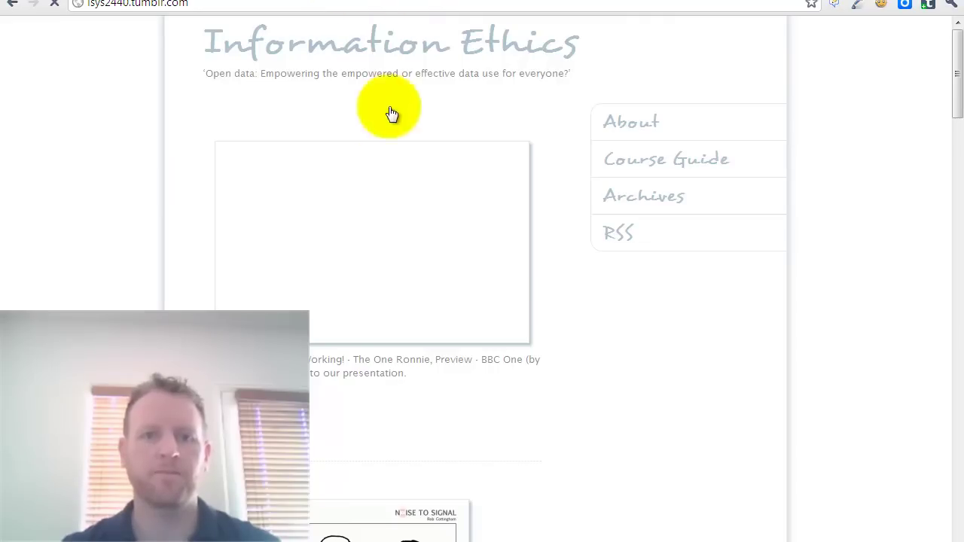
Scroll down to the embedded Victorian Libraries map and zoom it in on Australia.
{"action": "scroll", "coordinate": [360, 308], "scroll_direction": "down", "scroll_amount": 11}
{"action": "scroll", "coordinate": [357, 312], "scroll_direction": "down", "scroll_amount": 4}
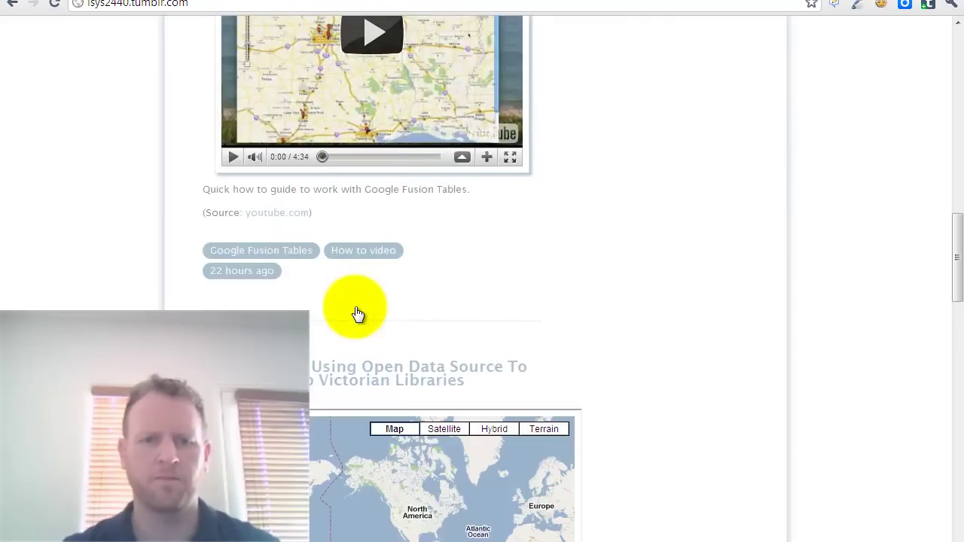
{"action": "scroll", "coordinate": [357, 313], "scroll_direction": "down", "scroll_amount": 2}
{"action": "left_click_drag", "start_coordinate": [339, 344], "coordinate": [329, 389]}
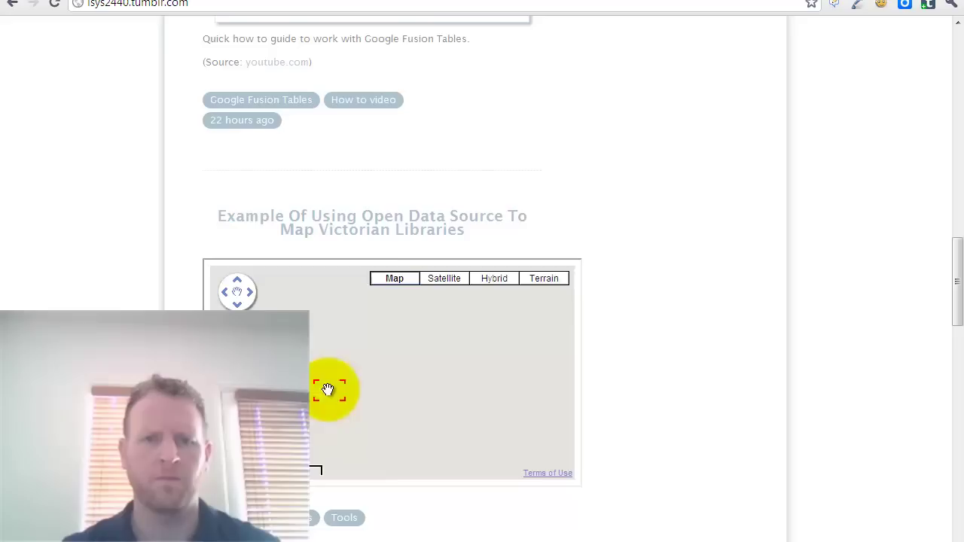
{"action": "left_click_drag", "start_coordinate": [319, 355], "coordinate": [370, 366]}
{"action": "double_click", "coordinate": [396, 395]}
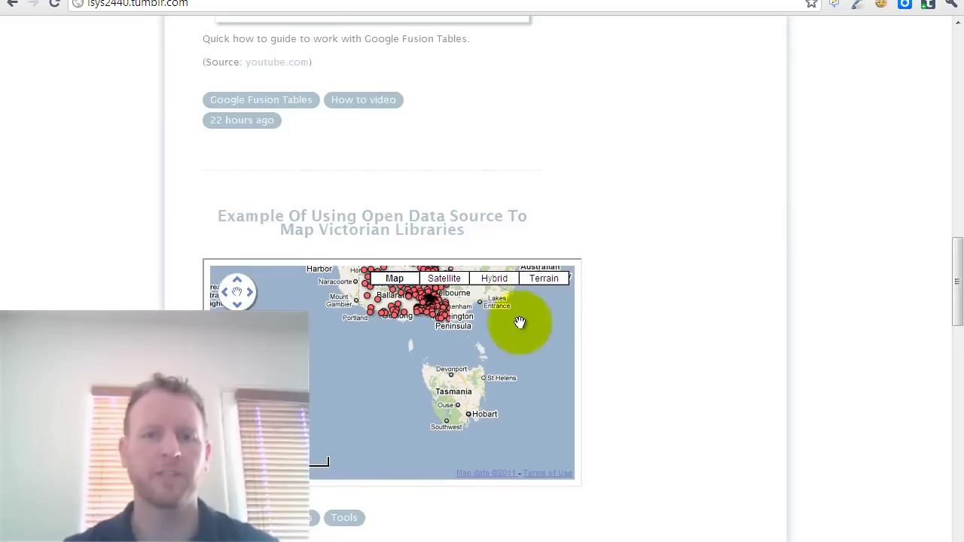
Pan and zoom the embedded map past Melbourne to centre on the Geelong libraries.
{"action": "left_click_drag", "start_coordinate": [485, 329], "coordinate": [485, 372]}
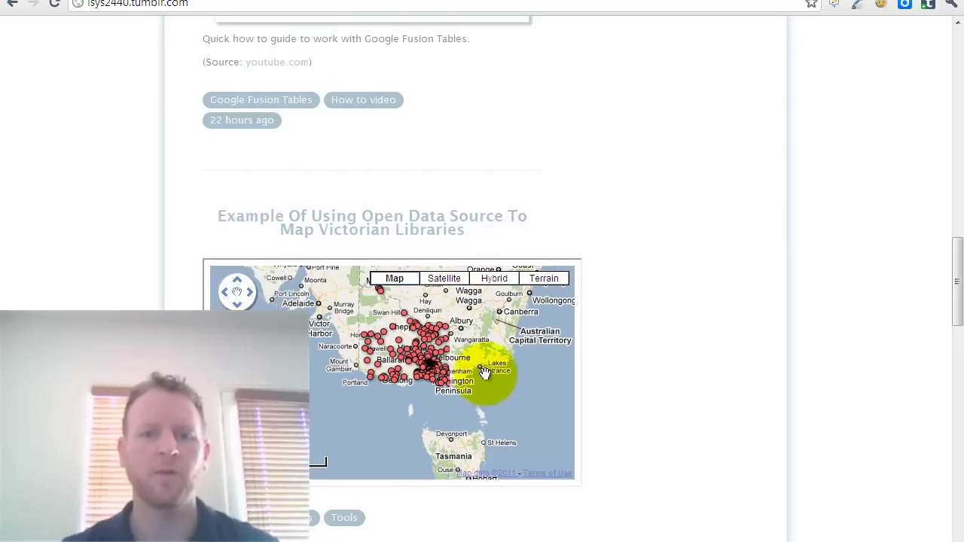
{"action": "double_click", "coordinate": [439, 376]}
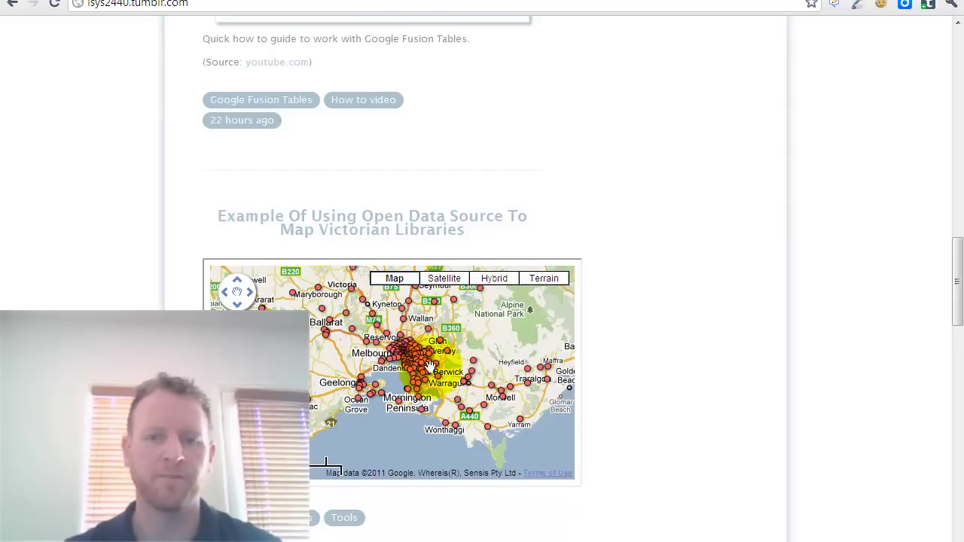
{"action": "double_click", "coordinate": [362, 384]}
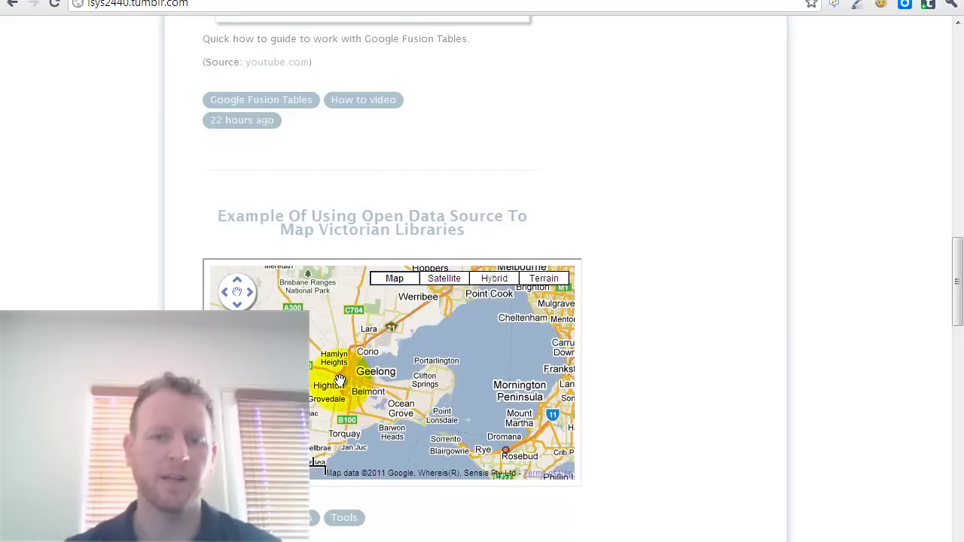
{"action": "double_click", "coordinate": [339, 380]}
{"action": "left_click_drag", "start_coordinate": [344, 379], "coordinate": [437, 375]}
{"action": "double_click", "coordinate": [420, 339]}
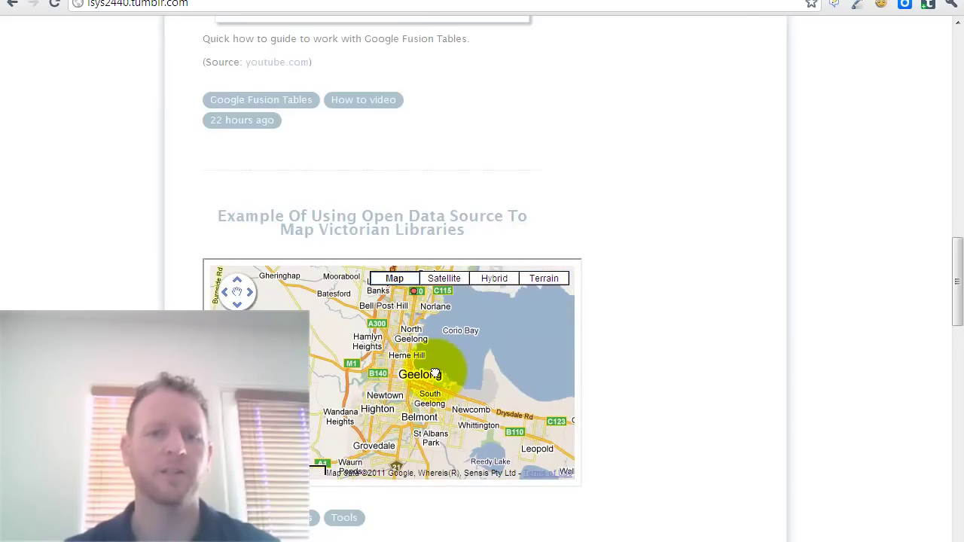
Switch 'location of library sites.csv' from map to Table view, showing rows 1–100 of 263.
{"action": "left_click", "coordinate": [341, 2]}
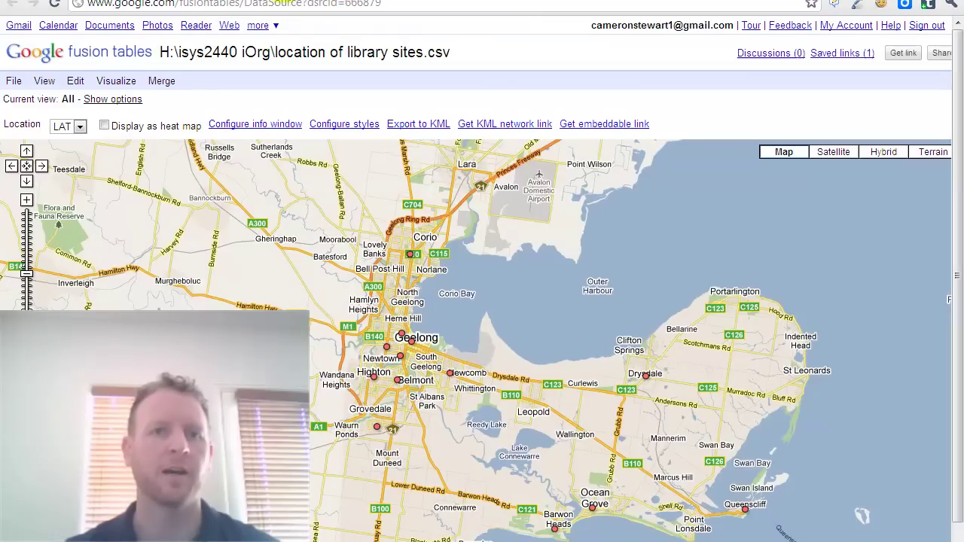
{"action": "left_click", "coordinate": [252, 2]}
{"action": "left_click", "coordinate": [335, 2]}
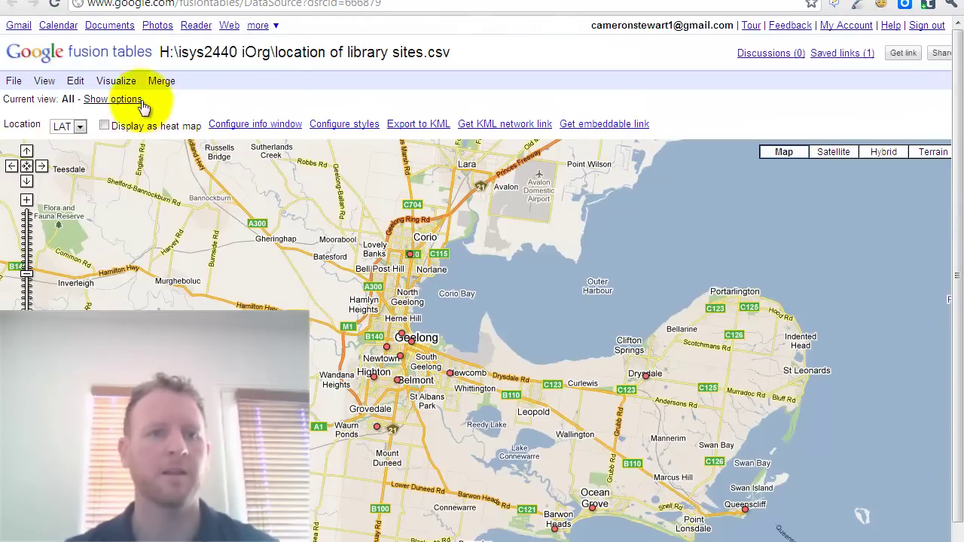
{"action": "left_click", "coordinate": [116, 81]}
{"action": "left_click", "coordinate": [119, 101]}
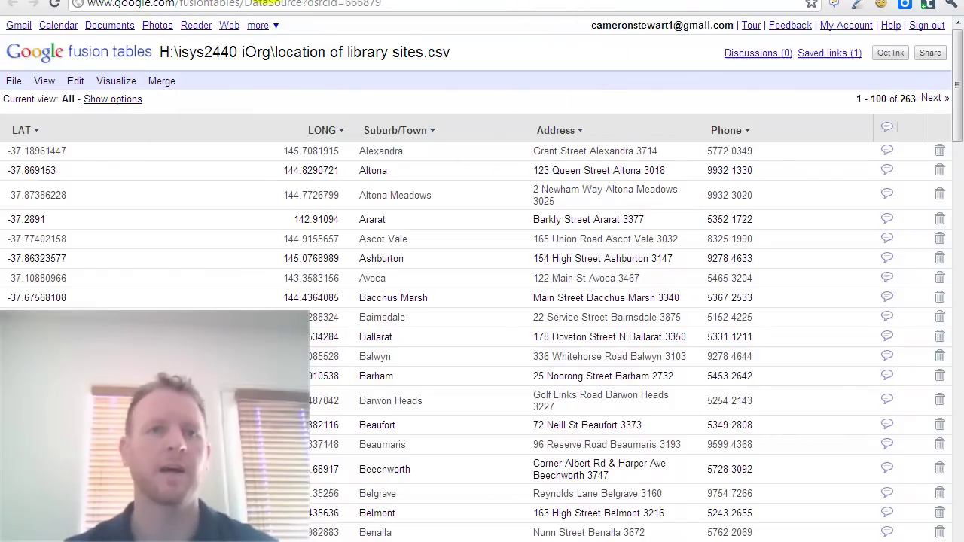
{"action": "key", "text": "alt+Left"}
{"action": "key", "text": "alt+Right"}
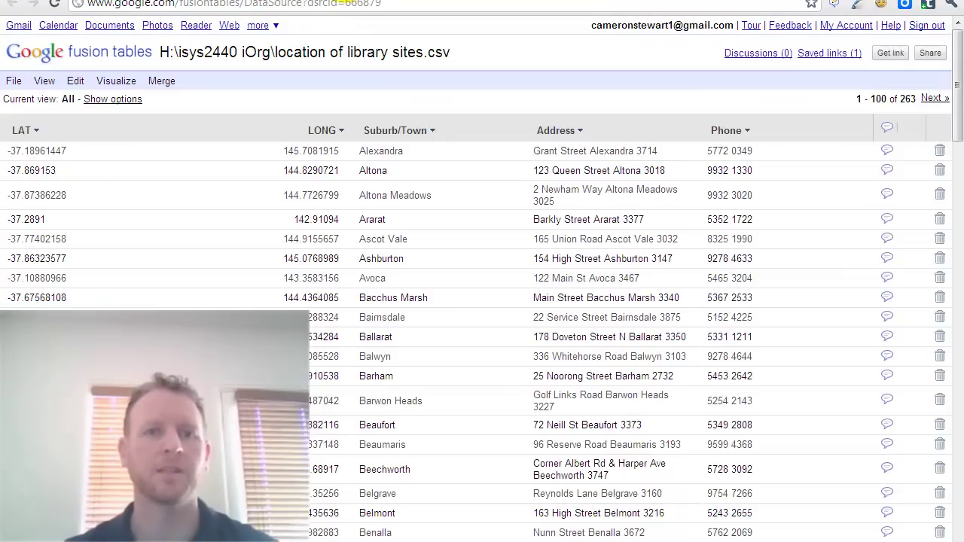